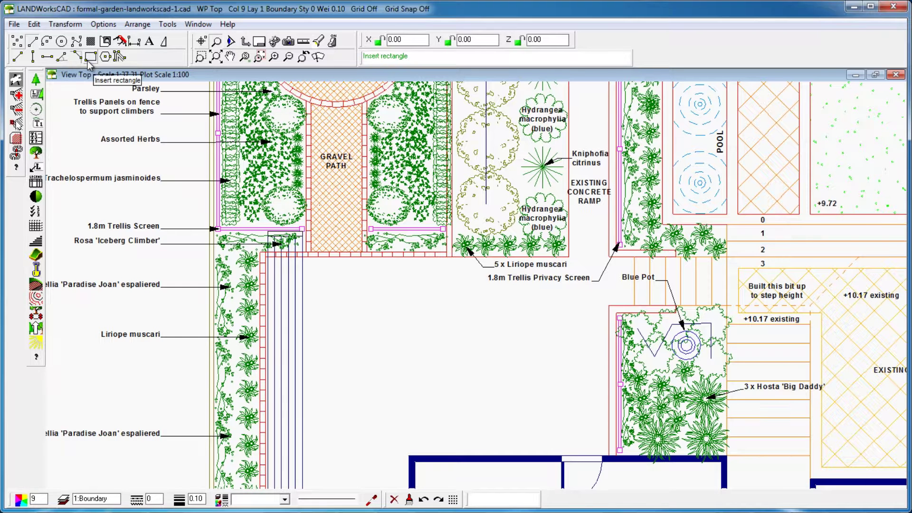
# Insert a rectangle with a fixed width of 1900 and height of 1500 in the empty area above the house.
pyautogui.click(90, 58)
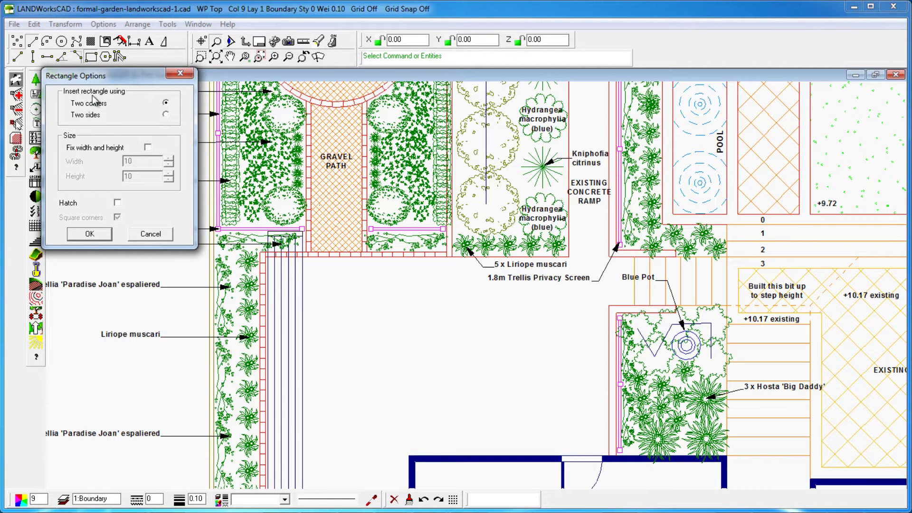
pyautogui.click(148, 147)
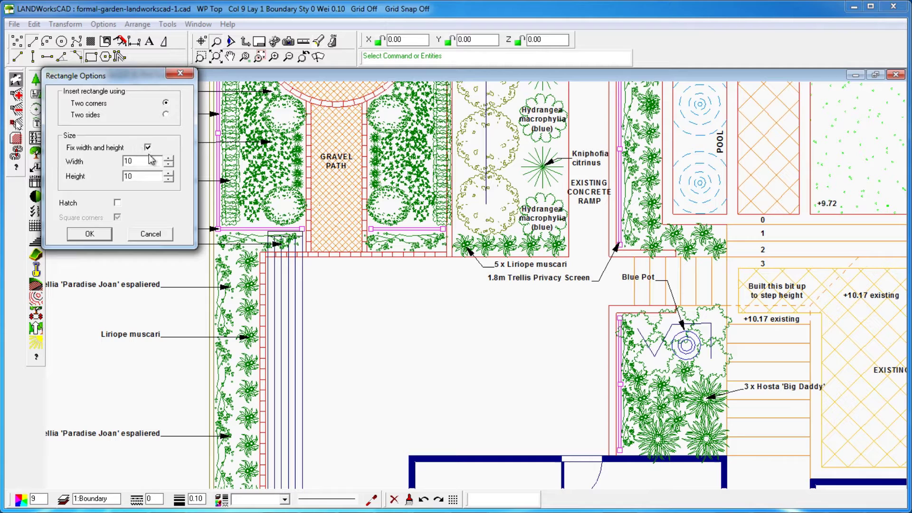
pyautogui.moveTo(131, 162); pyautogui.dragTo(107, 182)
pyautogui.write('1900')
pyautogui.write('1500')
pyautogui.click(100, 236)
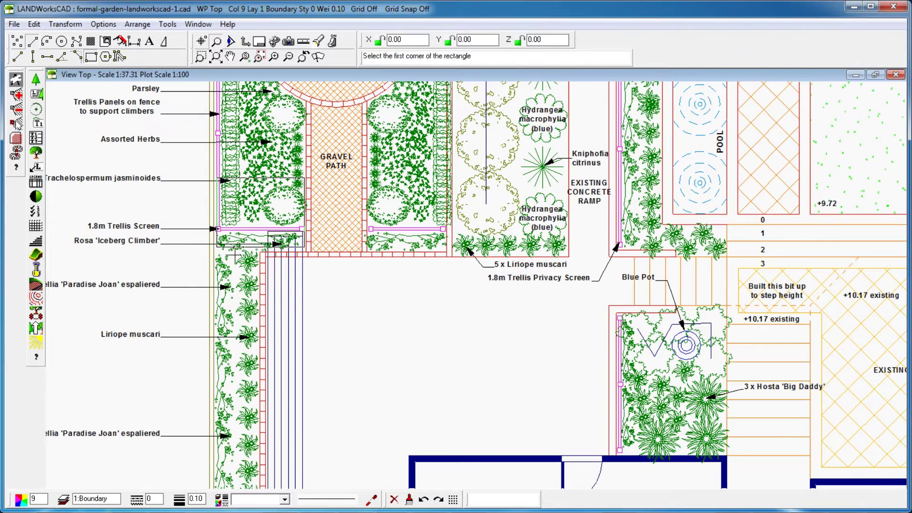
pyautogui.click(405, 394)
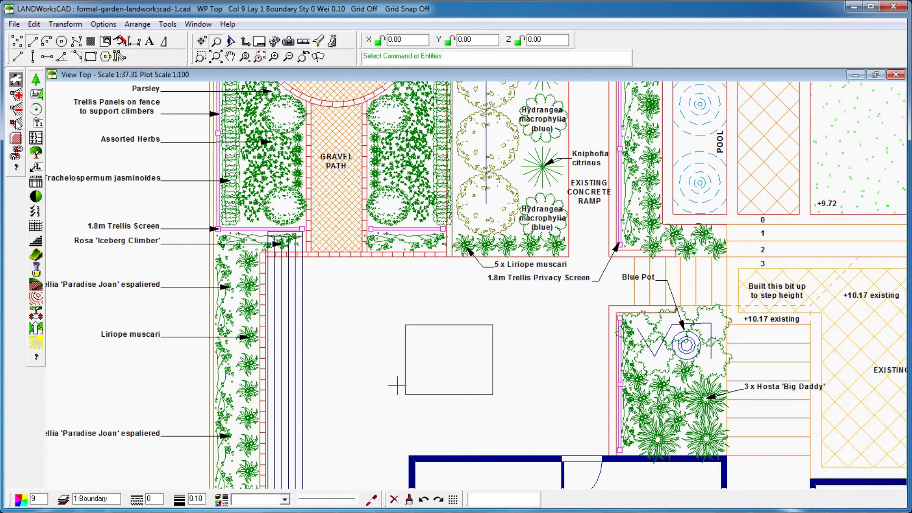
# Start a new composed drawing named "My Name" with paper size A3.
pyautogui.scroll(3, 397, 386)
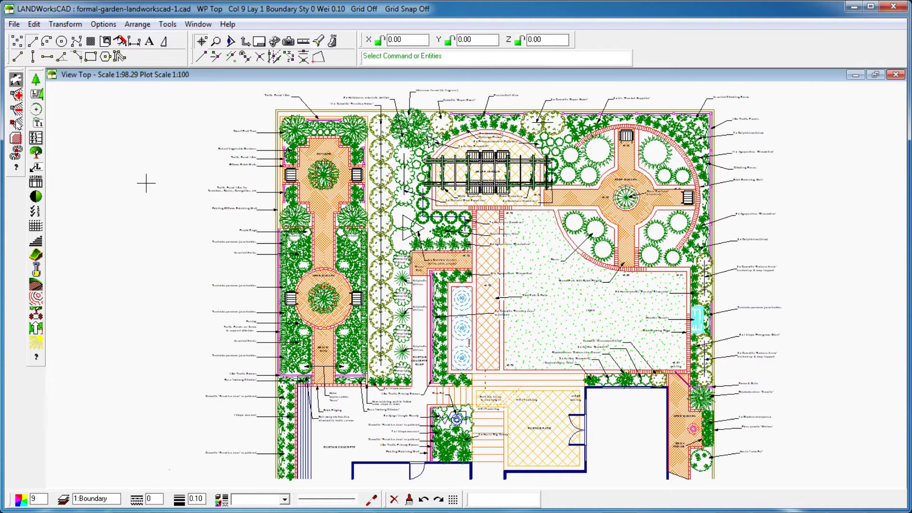
pyautogui.click(259, 44)
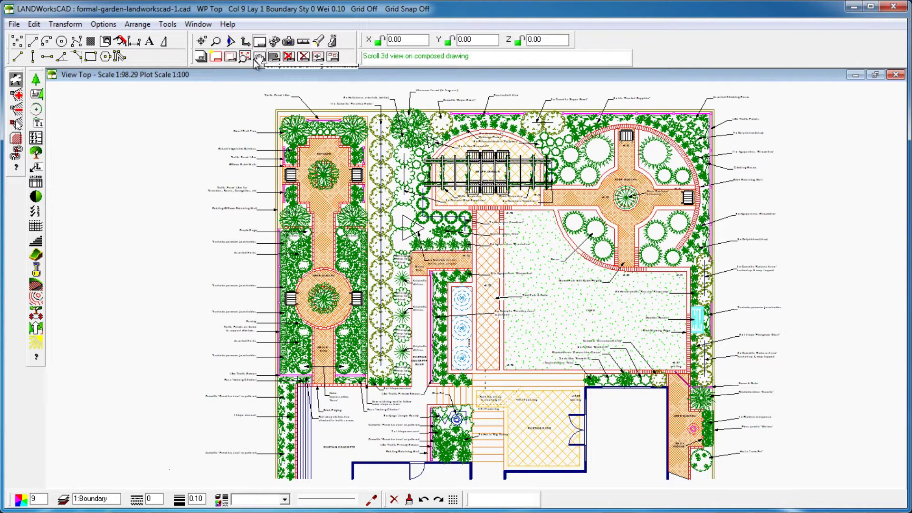
pyautogui.click(216, 56)
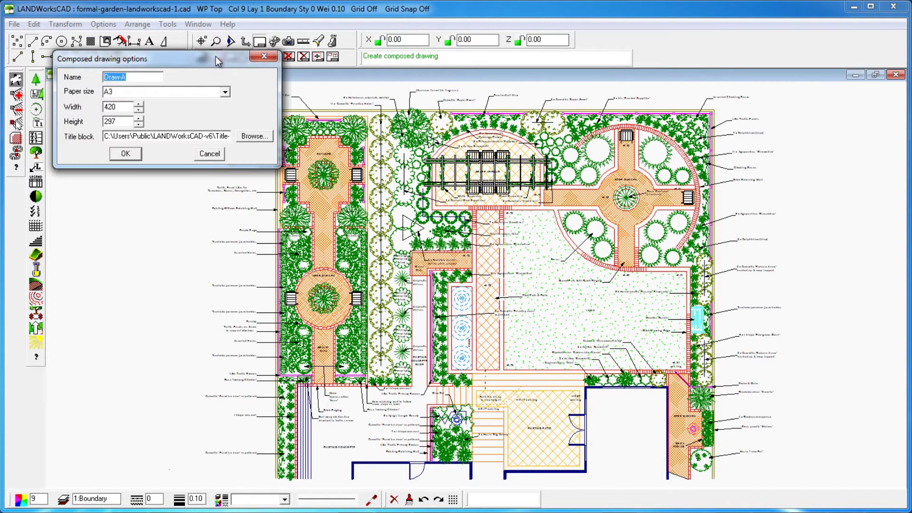
pyautogui.write('My Name')
pyautogui.click(225, 92)
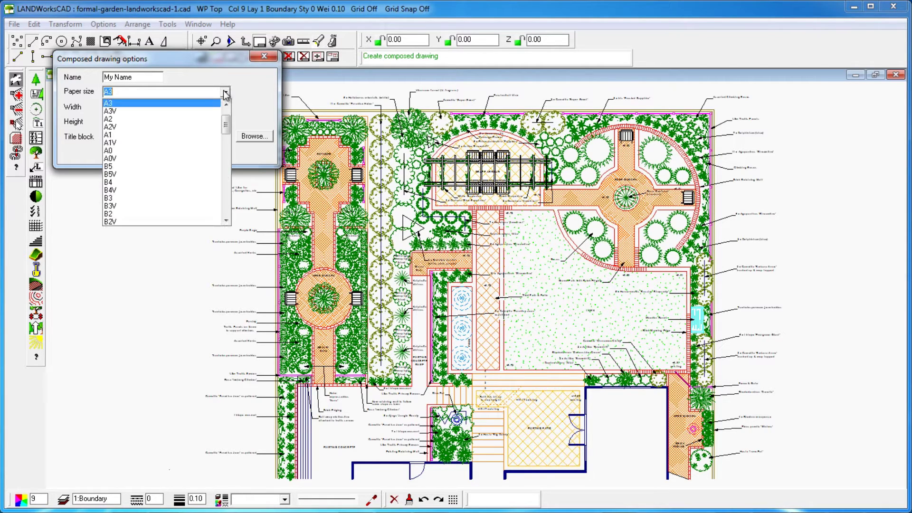
pyautogui.click(167, 149)
# Assign CAD-International-A3.cad as the title block, create the composed drawing and maximize its window.
pyautogui.click(252, 136)
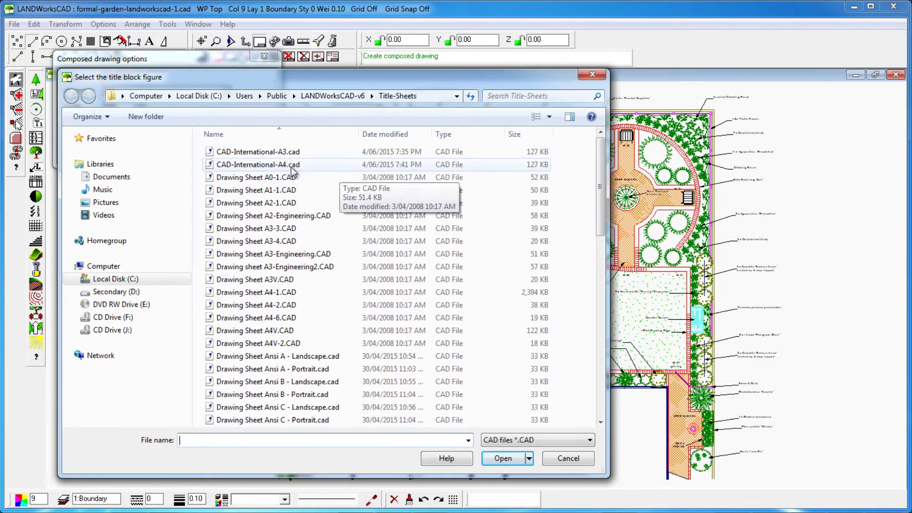
pyautogui.click(272, 153)
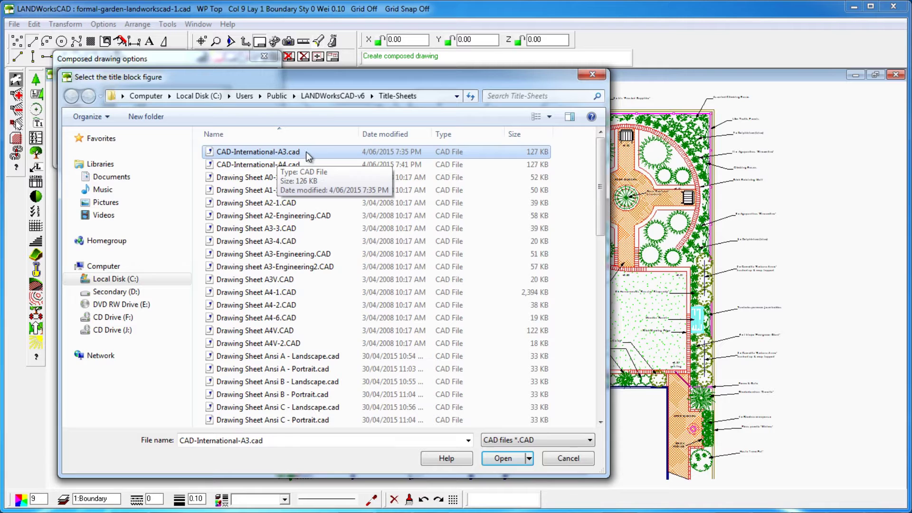
pyautogui.click(492, 461)
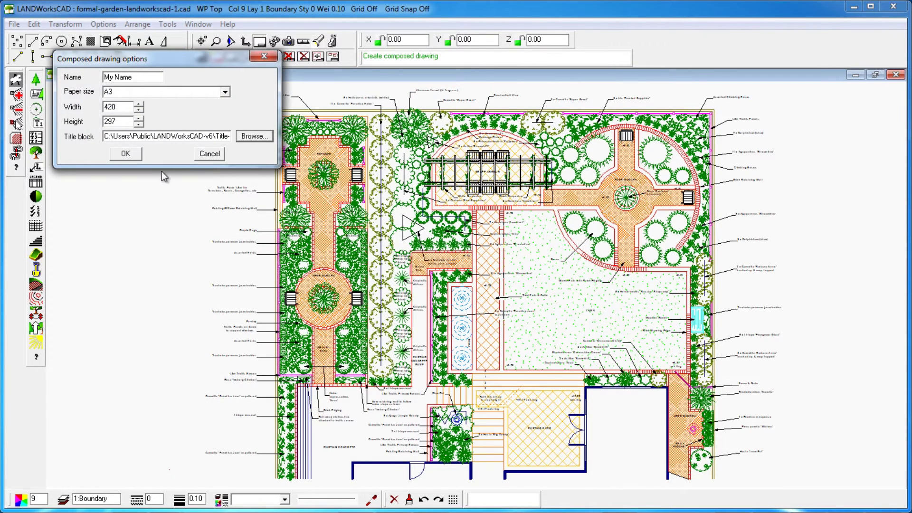
pyautogui.click(138, 156)
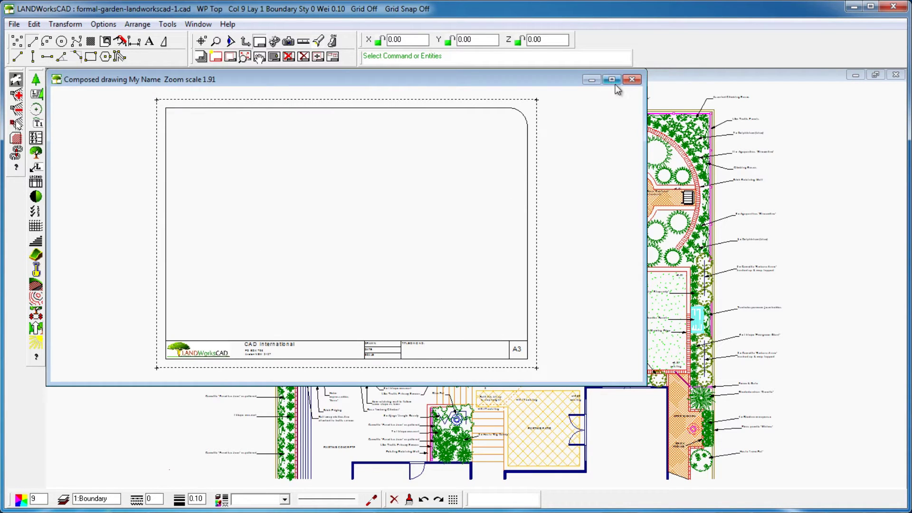
pyautogui.moveTo(568, 84); pyautogui.dragTo(597, 104)
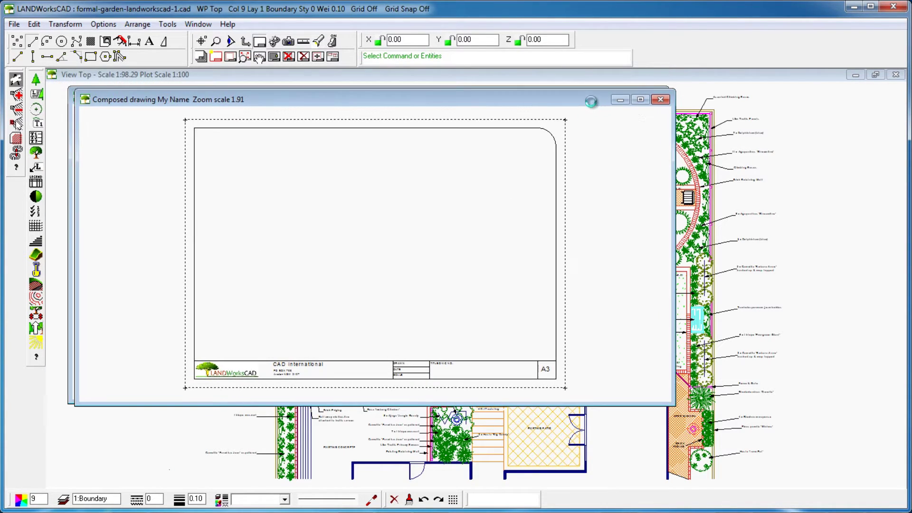
pyautogui.click(640, 100)
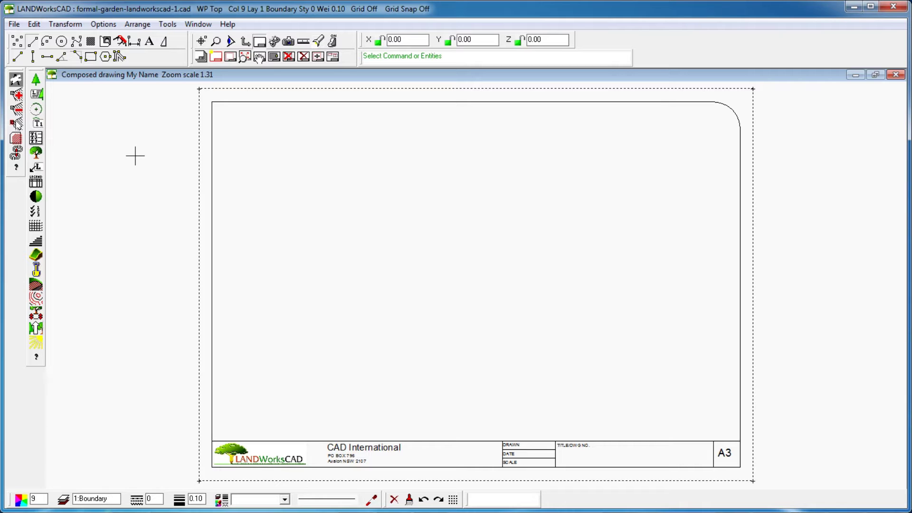
# Add the Top view to the composed drawing at view scale 50, with a clip boundary filling the frame above the title block.
pyautogui.click(230, 57)
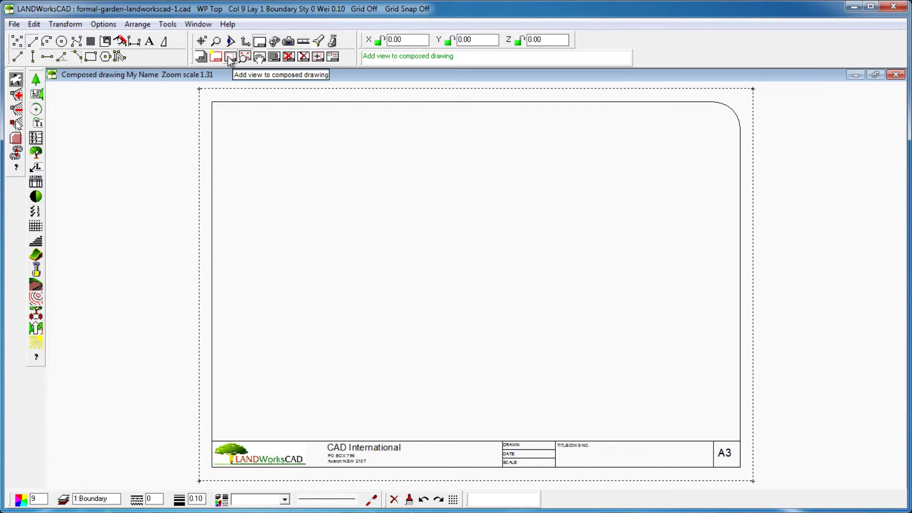
pyautogui.click(230, 57)
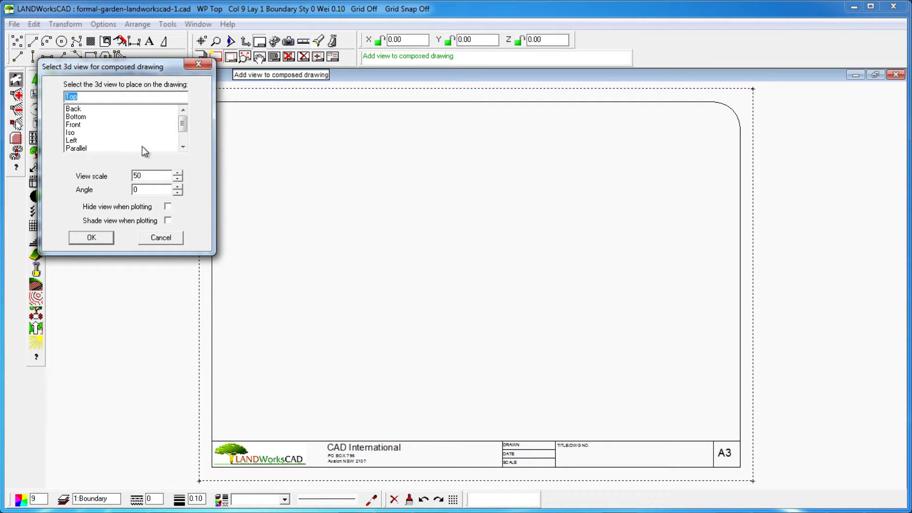
pyautogui.doubleClick(137, 176)
pyautogui.write('50')
pyautogui.click(104, 241)
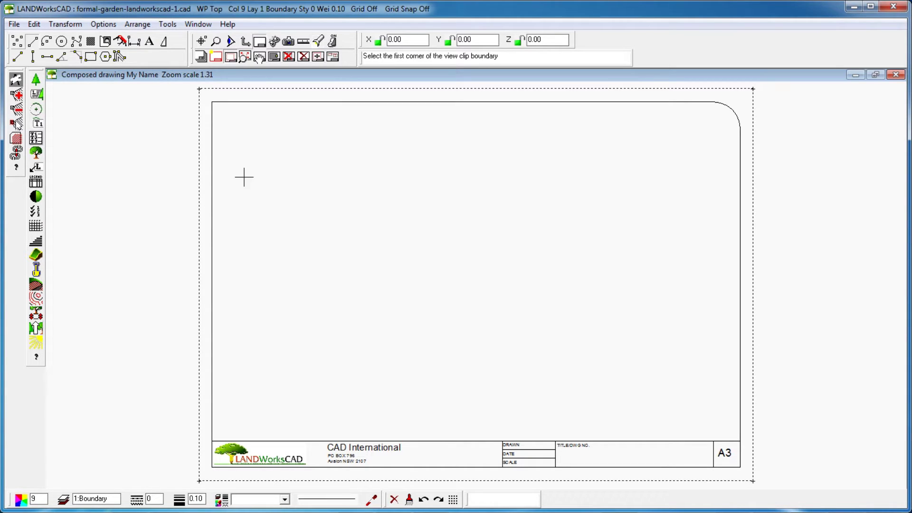
pyautogui.click(216, 105)
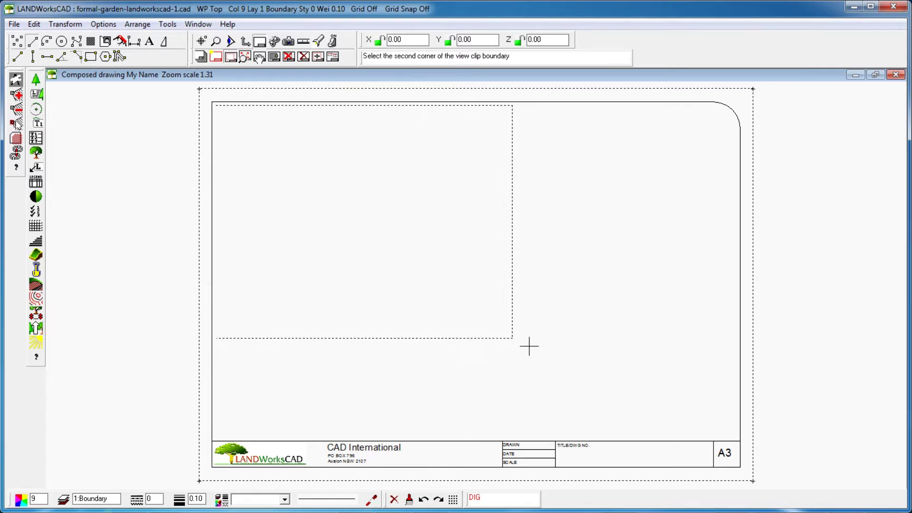
pyautogui.click(737, 436)
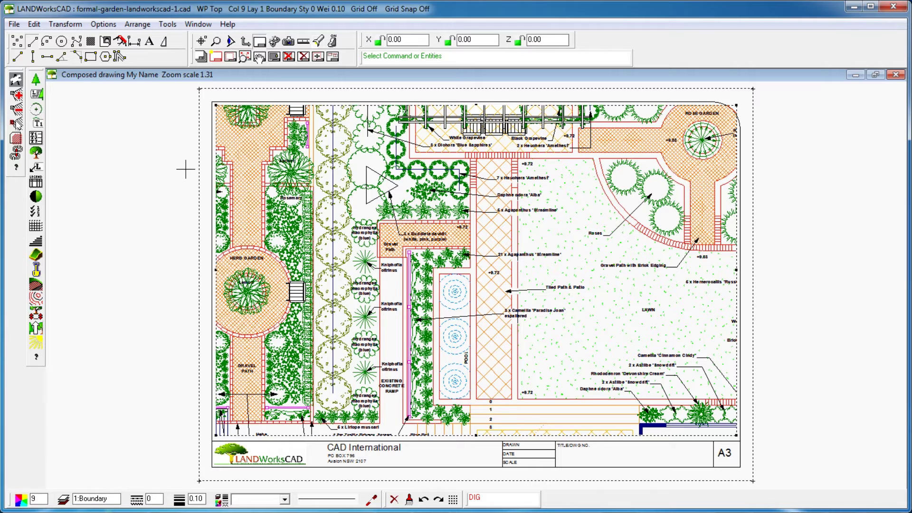
# Change the scale of the placed Top view to 100.
pyautogui.doubleClick(216, 102)
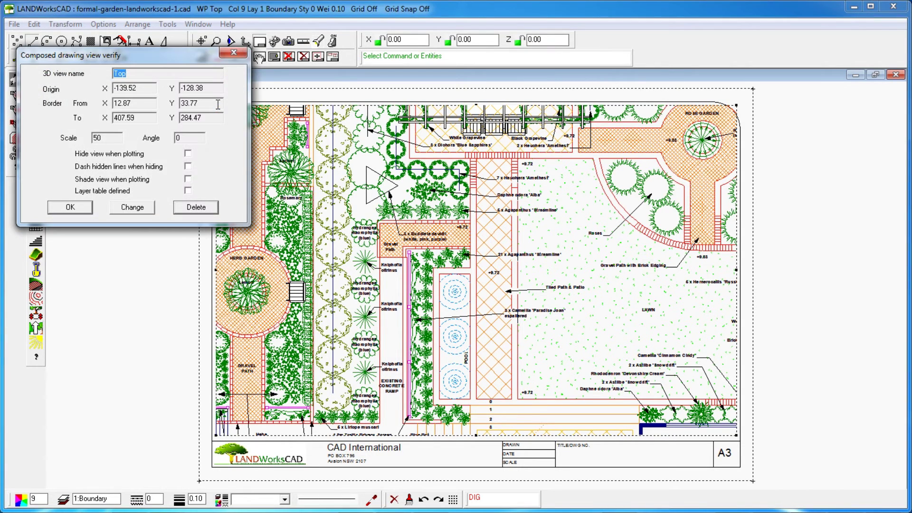
pyautogui.click(143, 207)
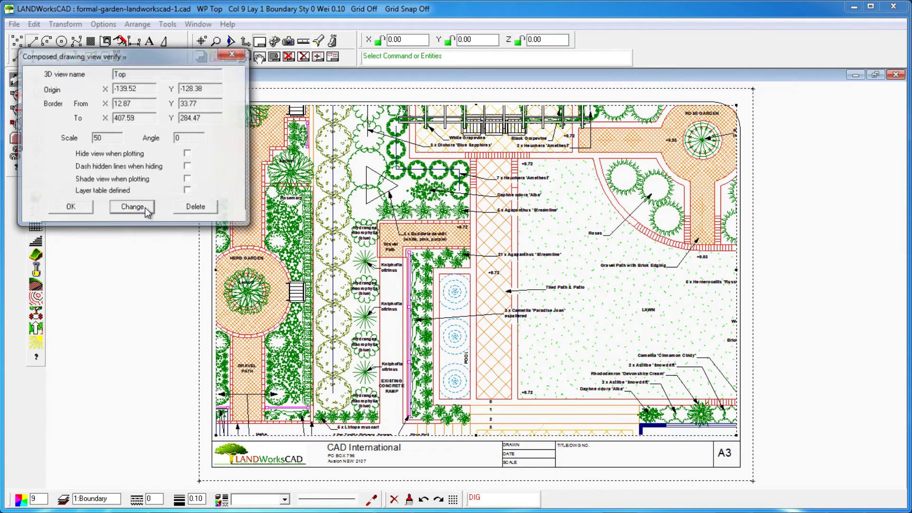
pyautogui.doubleClick(134, 120)
pyautogui.write('1')
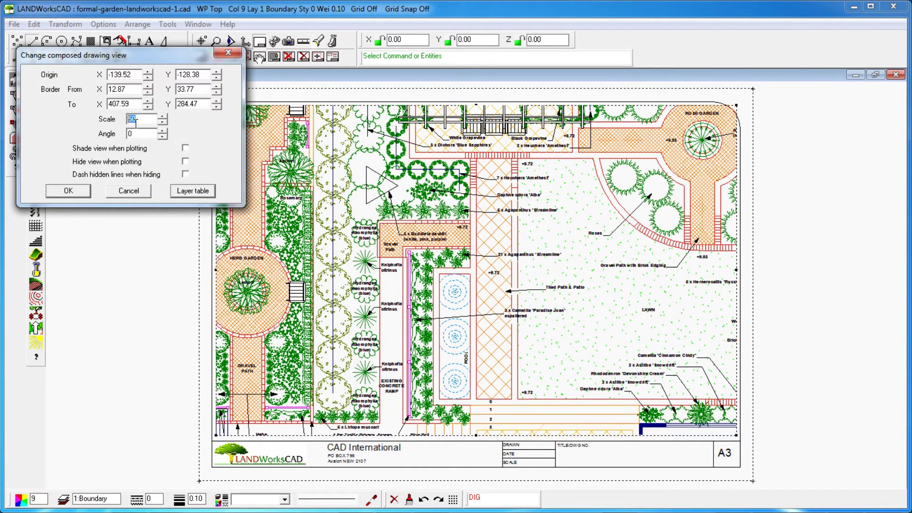
pyautogui.write('00')
pyautogui.click(68, 191)
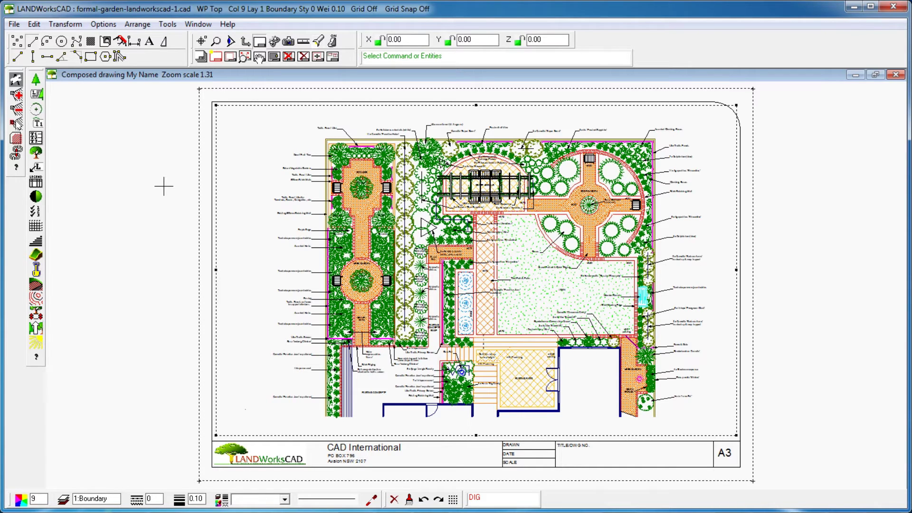
# Compare the composed drawing and the Top view in side-by-side windows, and return the composed drawing to full size.
pyautogui.click(198, 24)
pyautogui.click(203, 91)
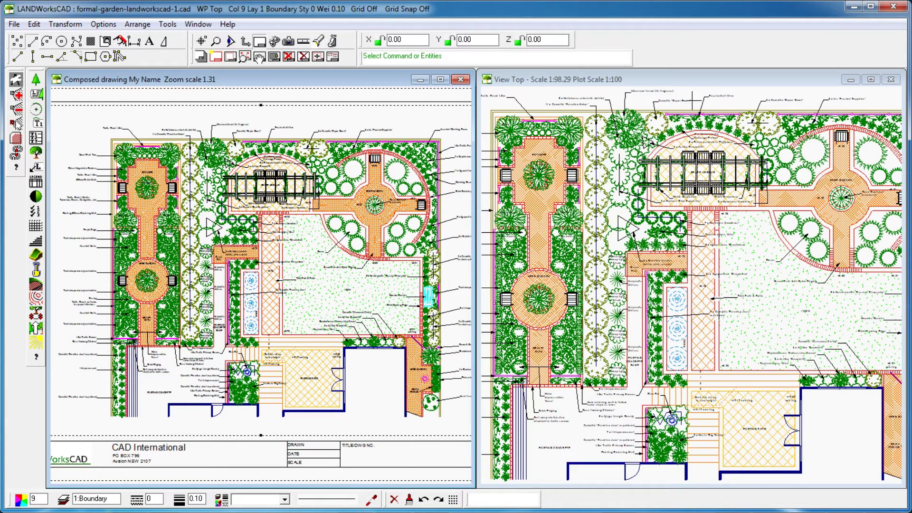
pyautogui.scroll(-2, 691, 96)
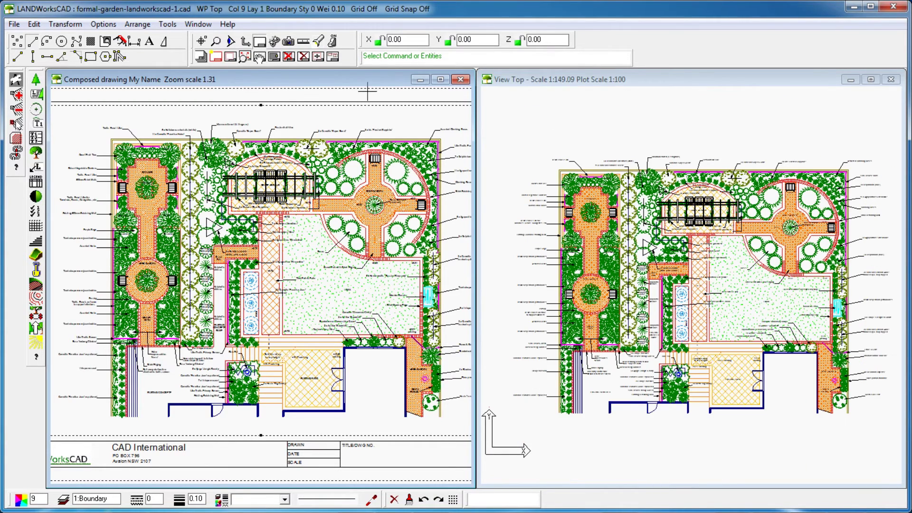
pyautogui.scroll(-1, 369, 97)
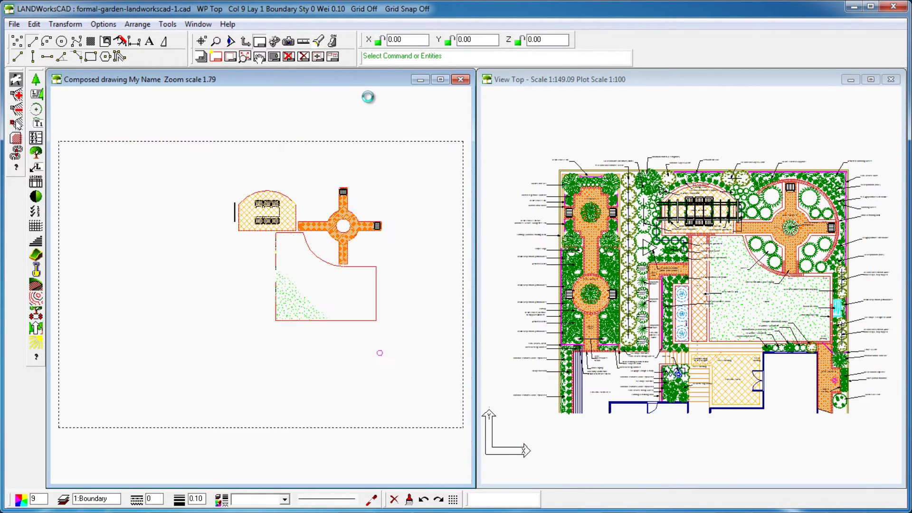
pyautogui.click(440, 80)
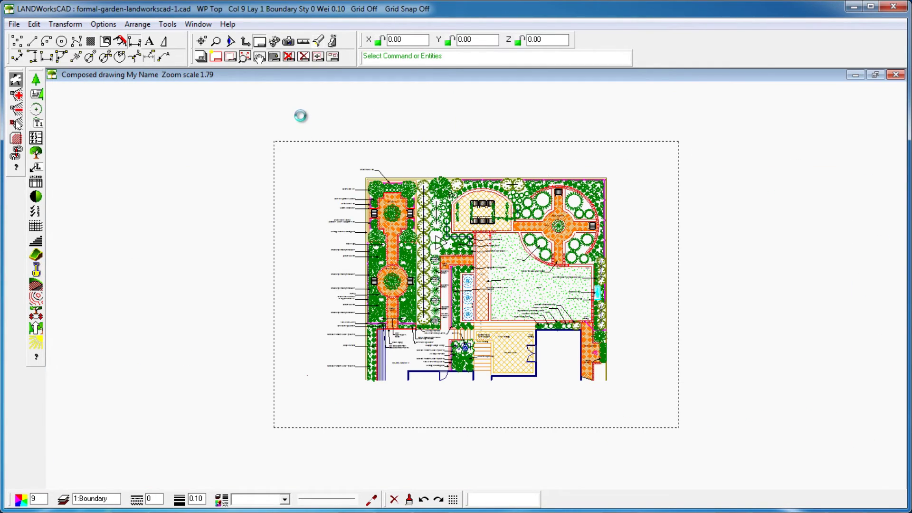
pyautogui.scroll(1, 304, 119)
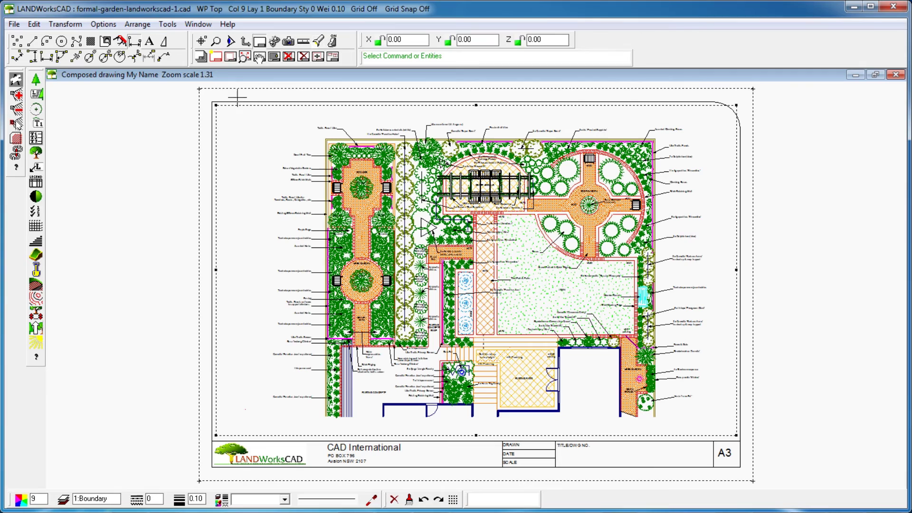
# Scroll the Top view inside its border so the garden plan's upper-left corner sits near the sheet frame's upper-left corner.
pyautogui.click(261, 58)
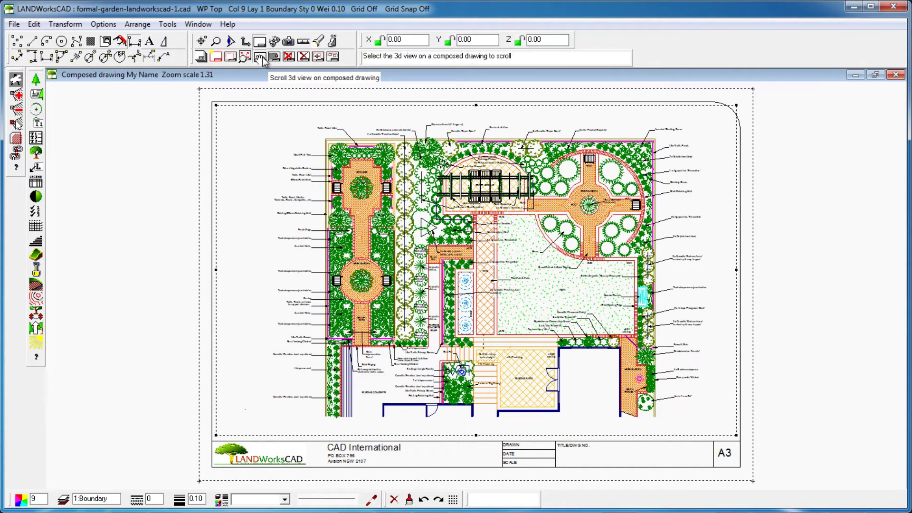
pyautogui.click(216, 103)
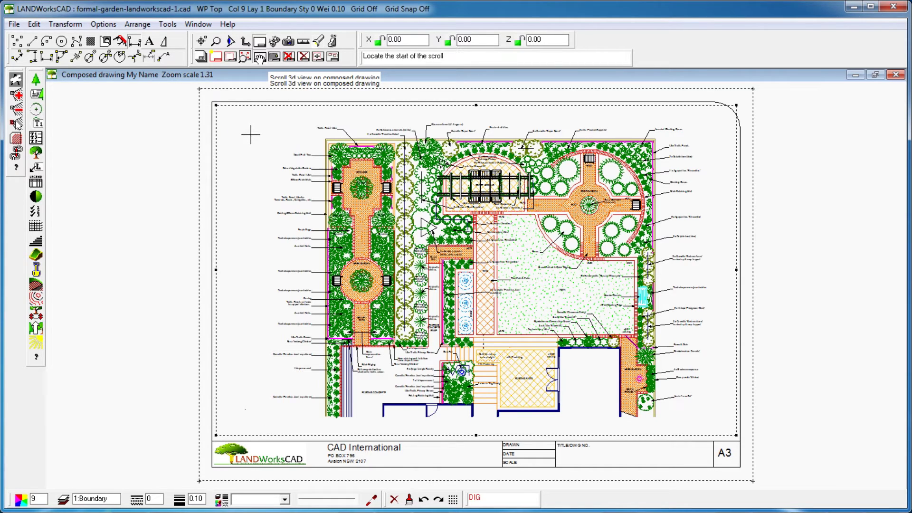
pyautogui.click(327, 138)
pyautogui.click(255, 130)
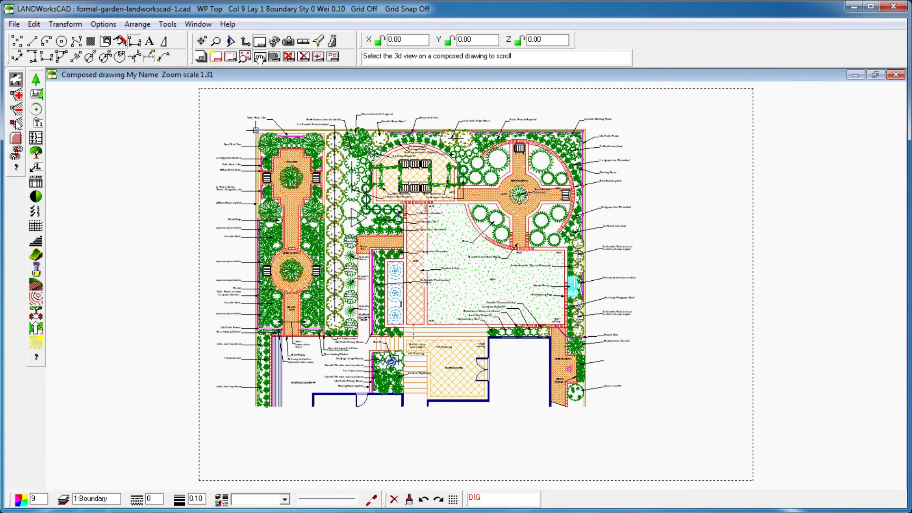
pyautogui.rightClick(232, 126)
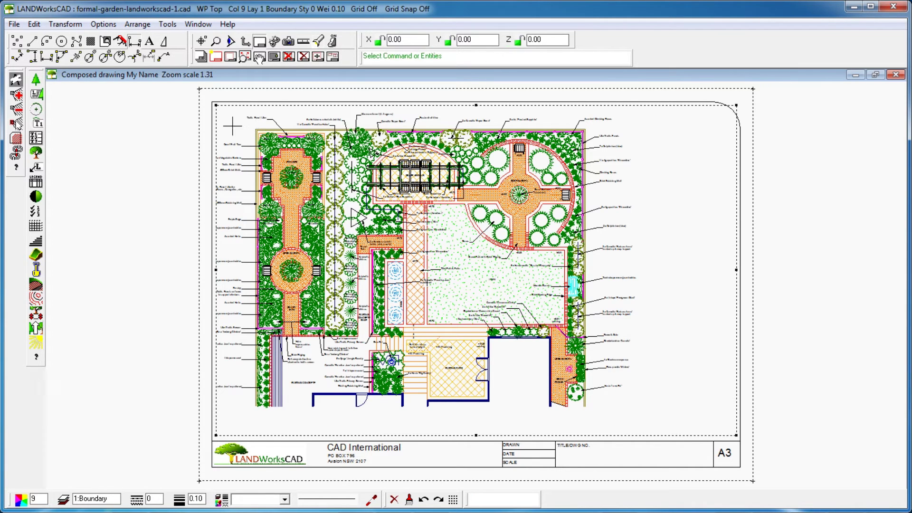
# Insert the text "1:100" at height 10 and angle 0 in the title block's SCALE field.
pyautogui.click(150, 42)
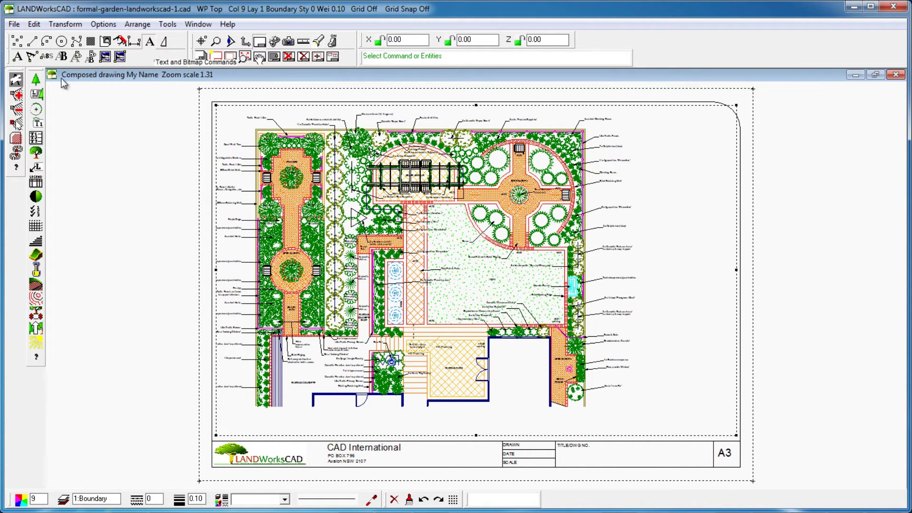
pyautogui.click(18, 56)
pyautogui.click(135, 149)
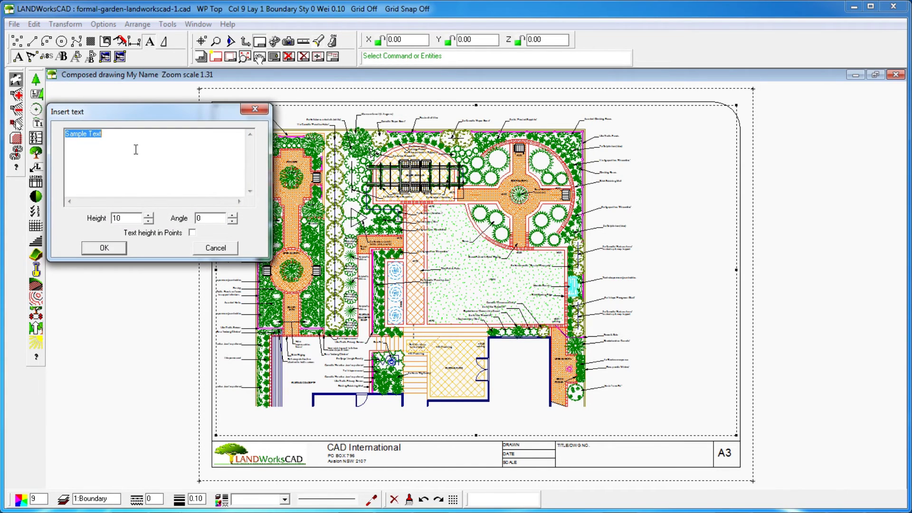
pyautogui.write('1:100')
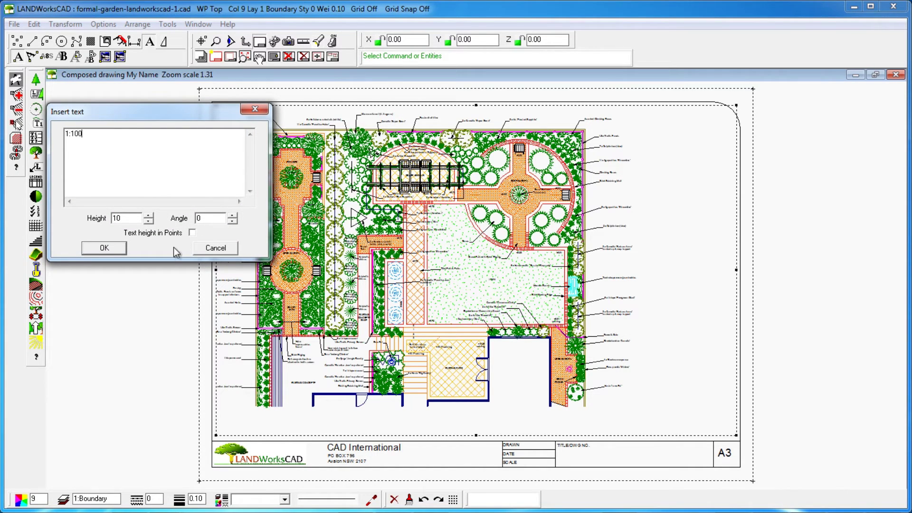
pyautogui.click(111, 248)
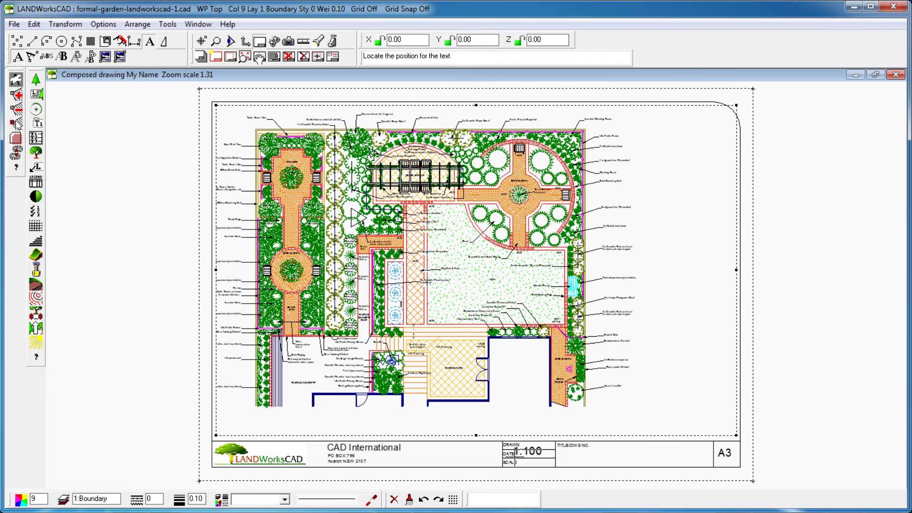
pyautogui.click(517, 468)
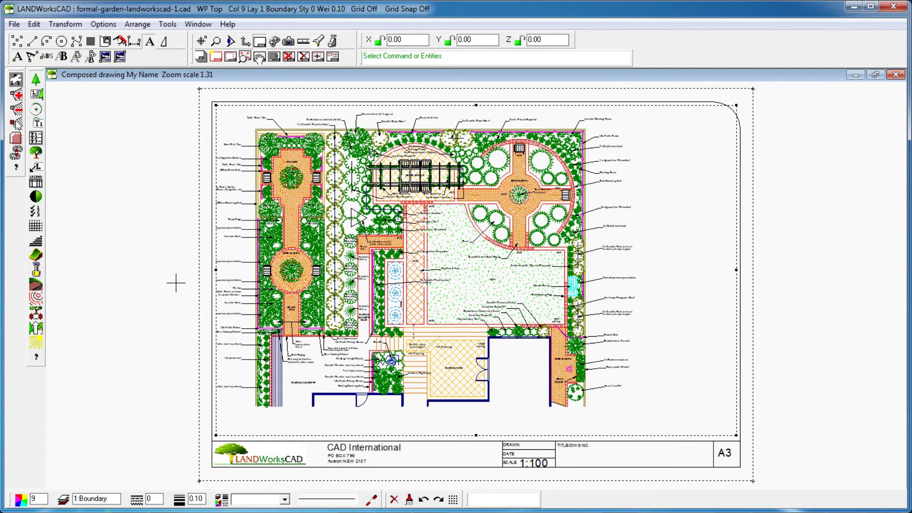
# Preview the composed drawing window for printing and set the print paper size to A3.
pyautogui.click(14, 24)
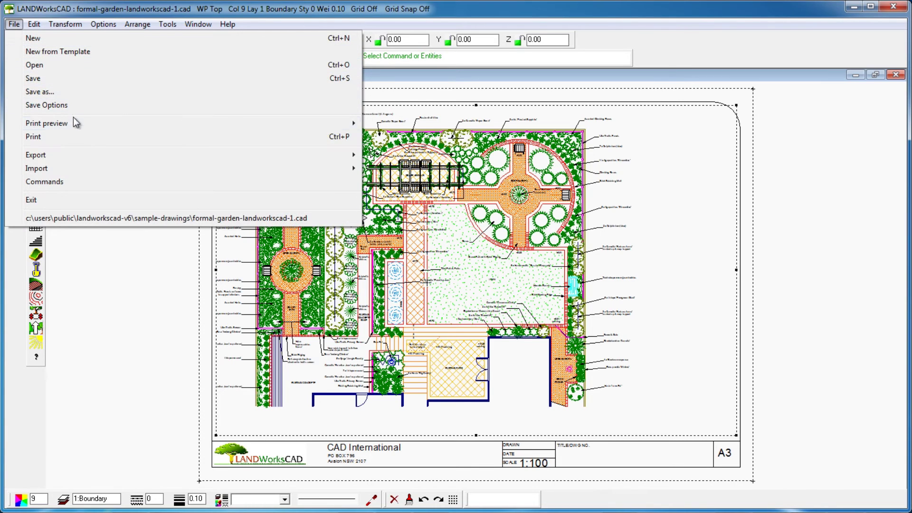
pyautogui.moveTo(113, 124)
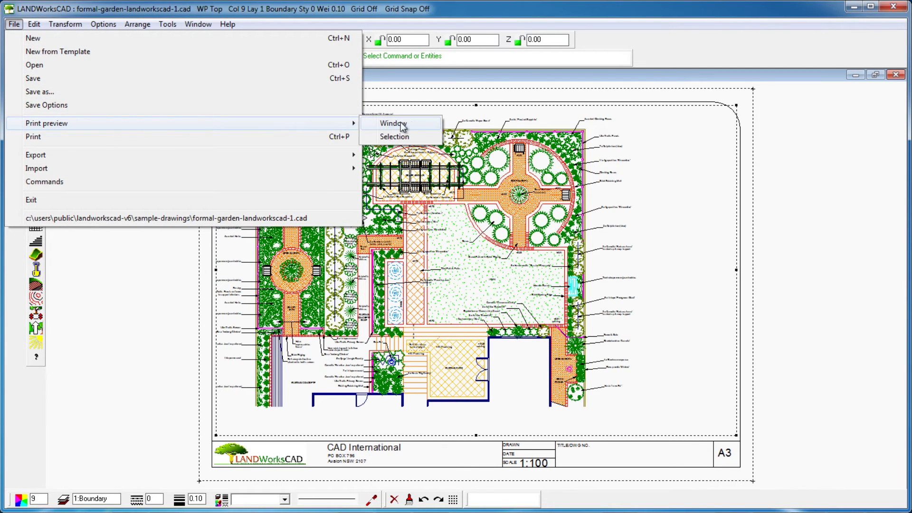
pyautogui.click(416, 123)
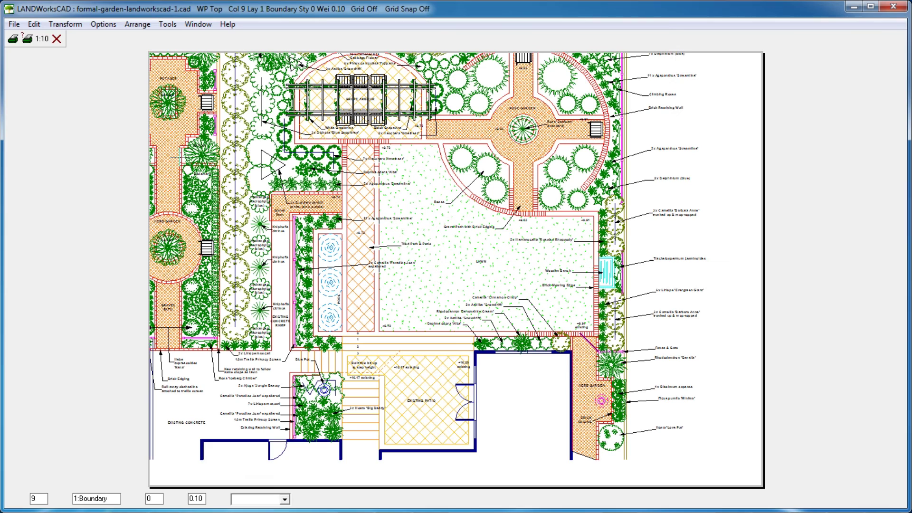
pyautogui.click(28, 39)
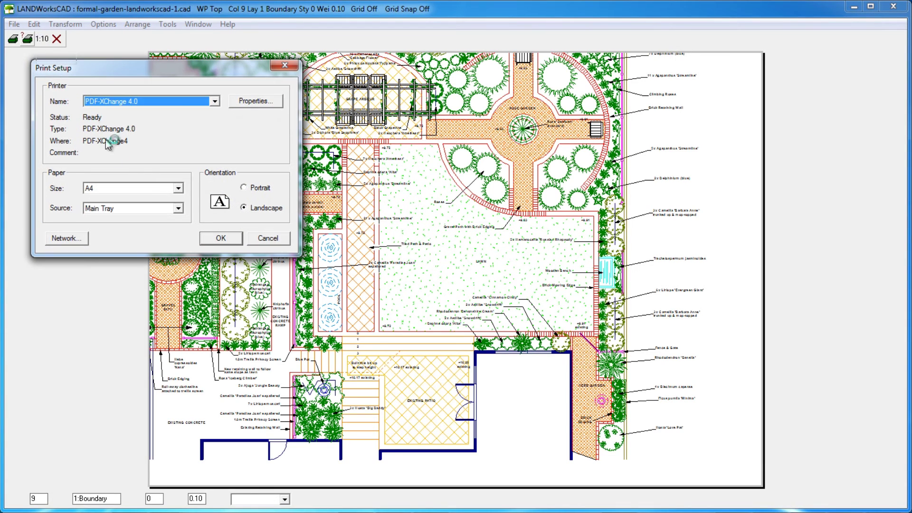
pyautogui.click(178, 189)
pyautogui.scroll(2, 130, 199)
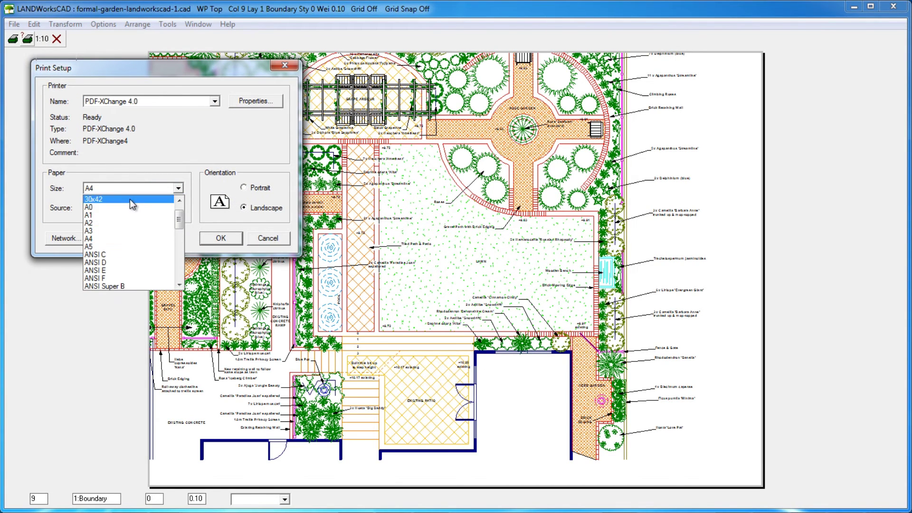
pyautogui.click(117, 229)
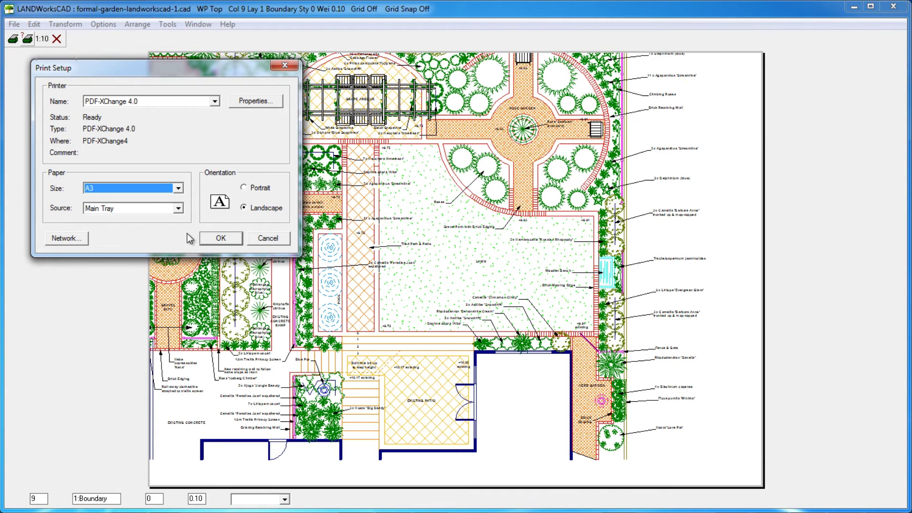
pyautogui.click(209, 239)
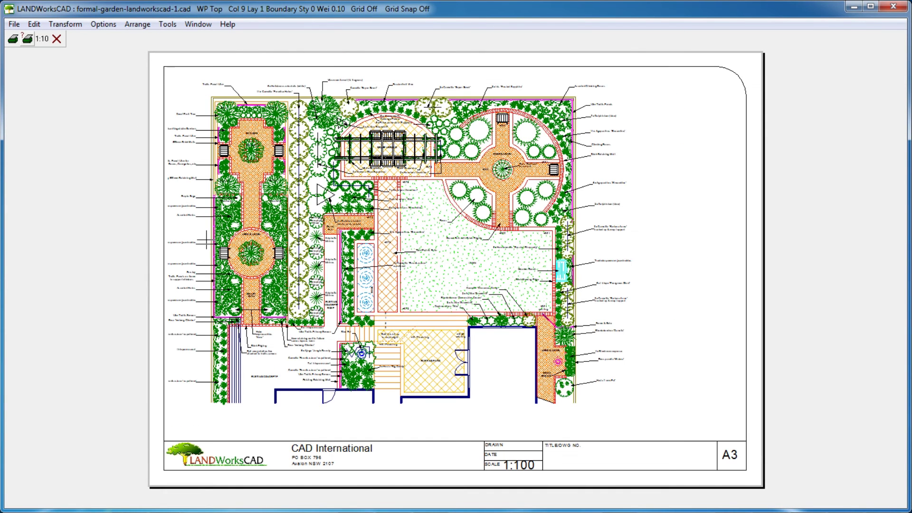